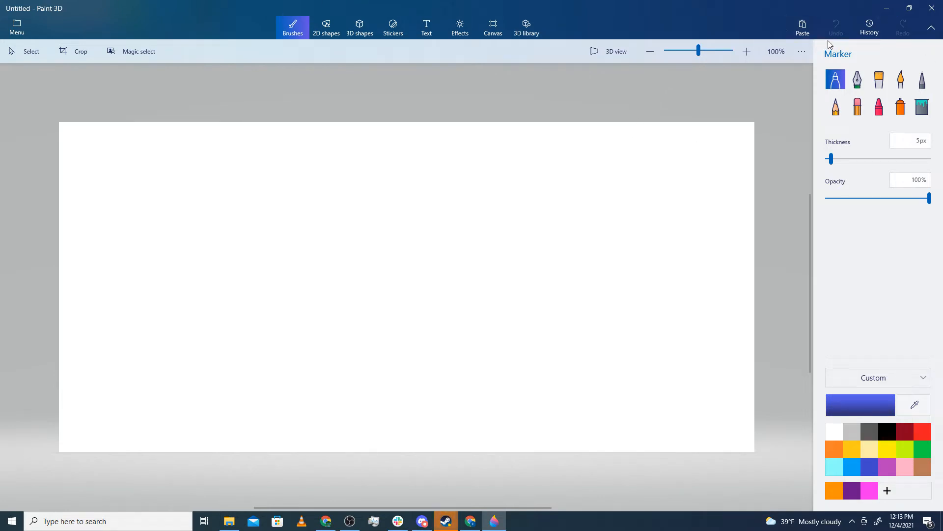
- Paste the pixel-art image and stretch it to cover the full 1414 by 673 canvas
{"action": "left_click", "coordinate": [803, 28]}
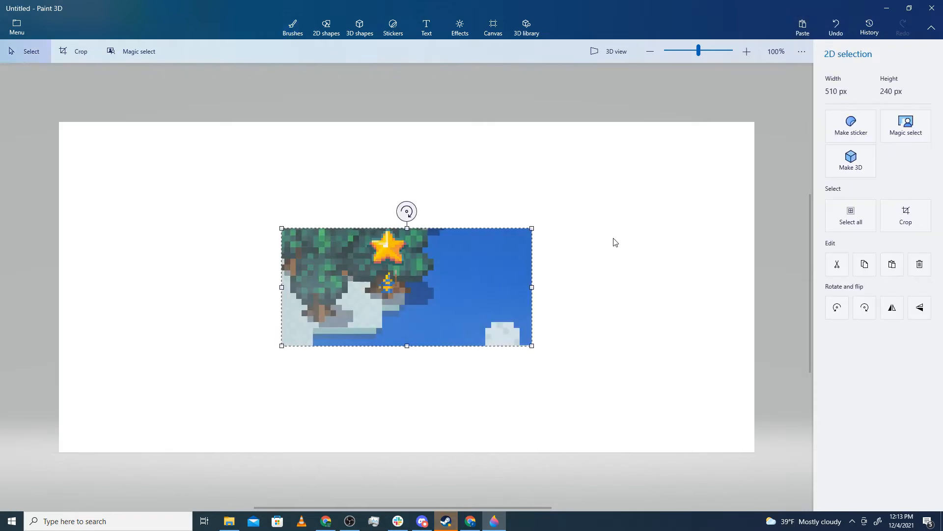
{"action": "left_click_drag", "start_coordinate": [533, 227], "coordinate": [754, 120]}
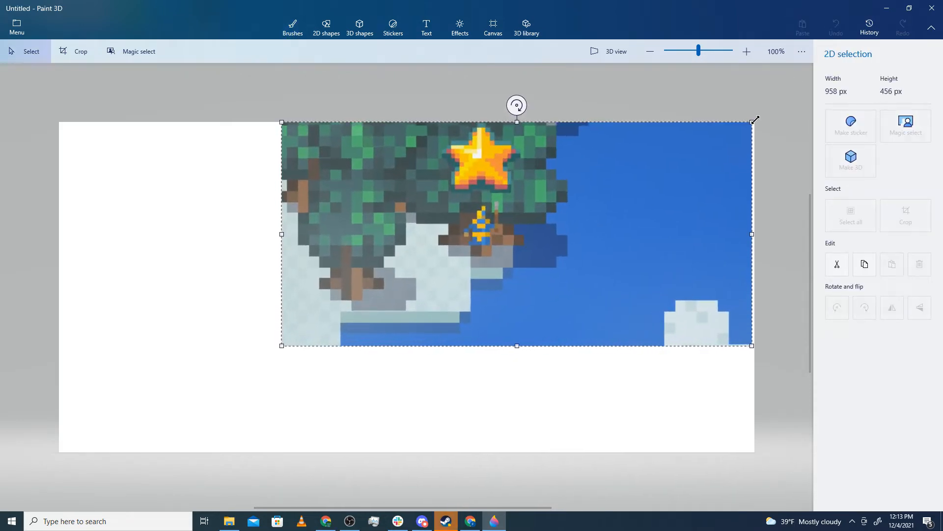
{"action": "left_click_drag", "start_coordinate": [755, 120], "coordinate": [757, 119]}
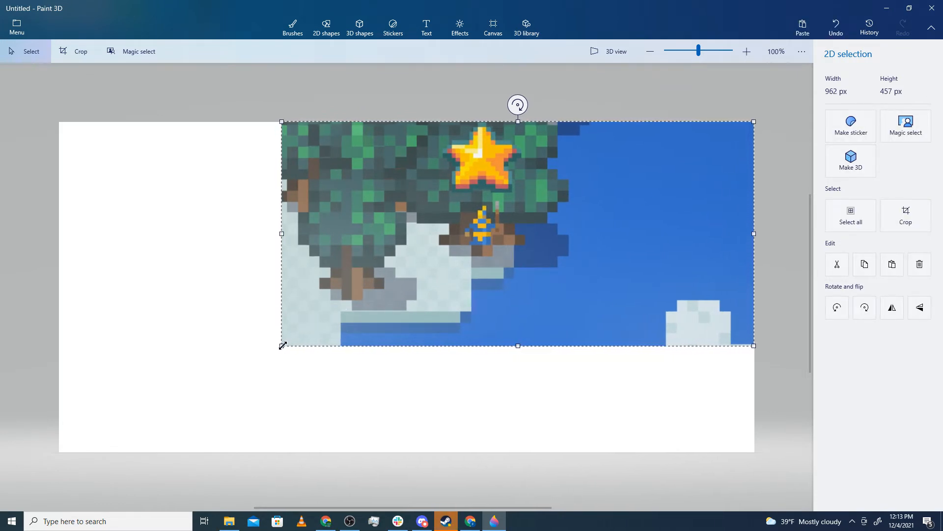
{"action": "left_click_drag", "start_coordinate": [282, 346], "coordinate": [60, 451]}
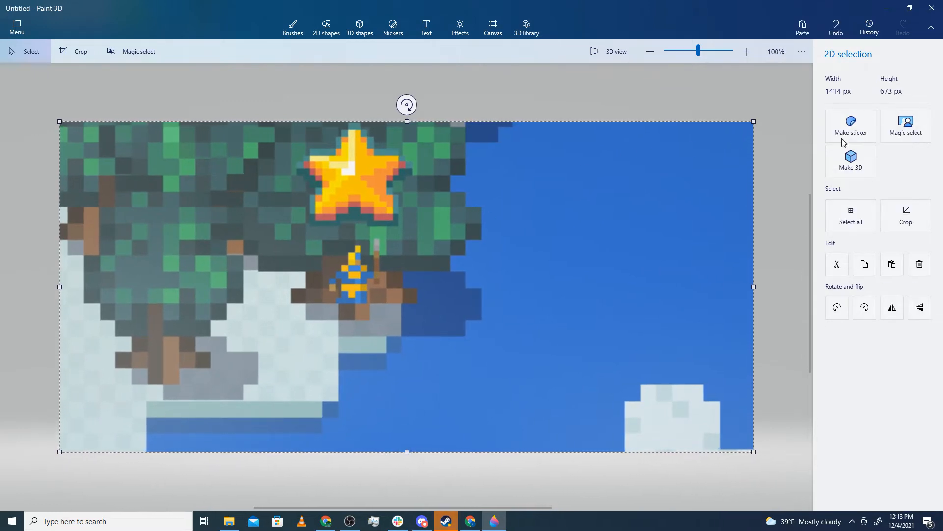
- Place black 2D text "If he dies the video ends" on the blue sky at upper right
{"action": "left_click", "coordinate": [417, 28]}
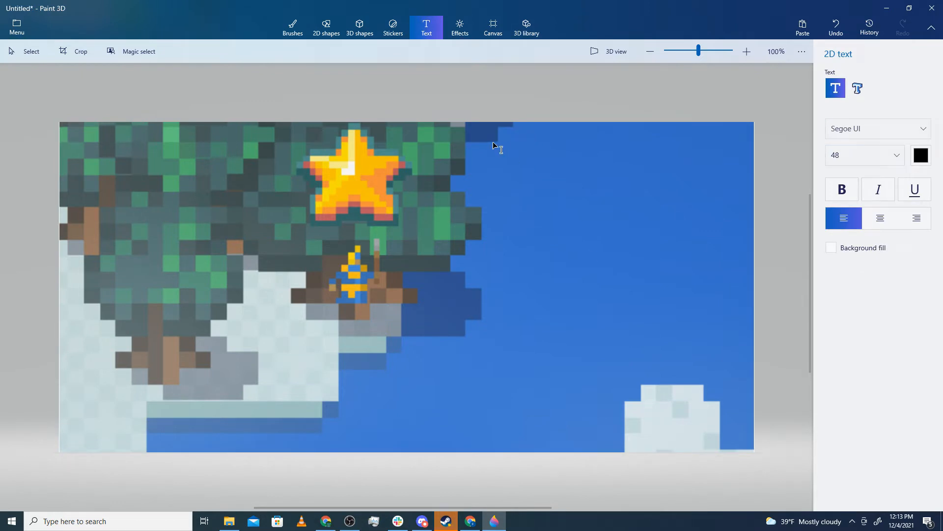
{"action": "left_click_drag", "start_coordinate": [493, 141], "coordinate": [706, 230]}
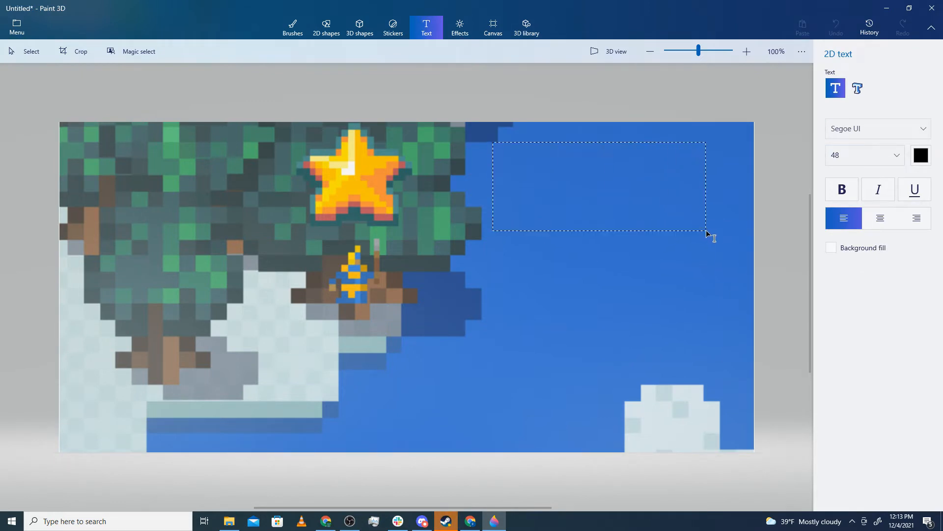
{"action": "left_click_drag", "start_coordinate": [707, 230], "coordinate": [733, 229]}
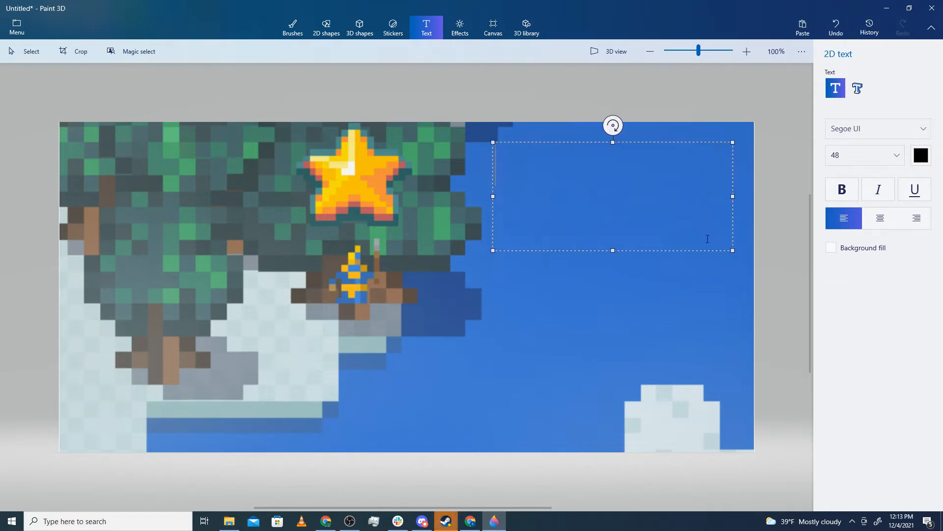
{"action": "mouse_move", "coordinate": [398, 521]}
{"action": "type", "text": "If he dies "}
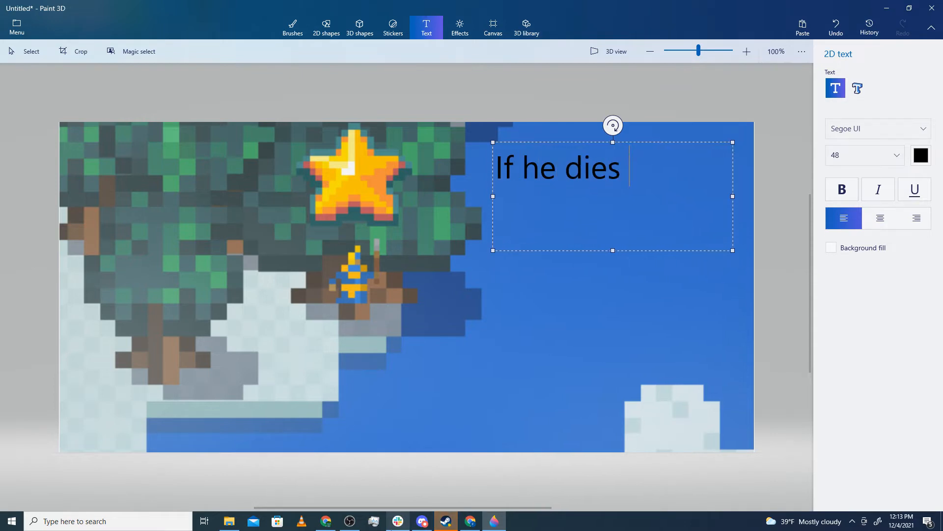
{"action": "type", "text": "the video ends"}
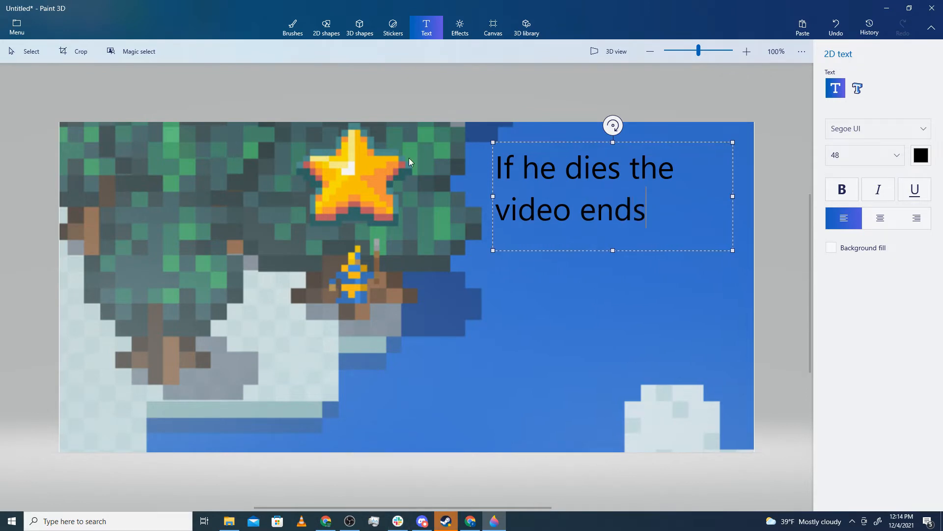
{"action": "left_click", "coordinate": [678, 129]}
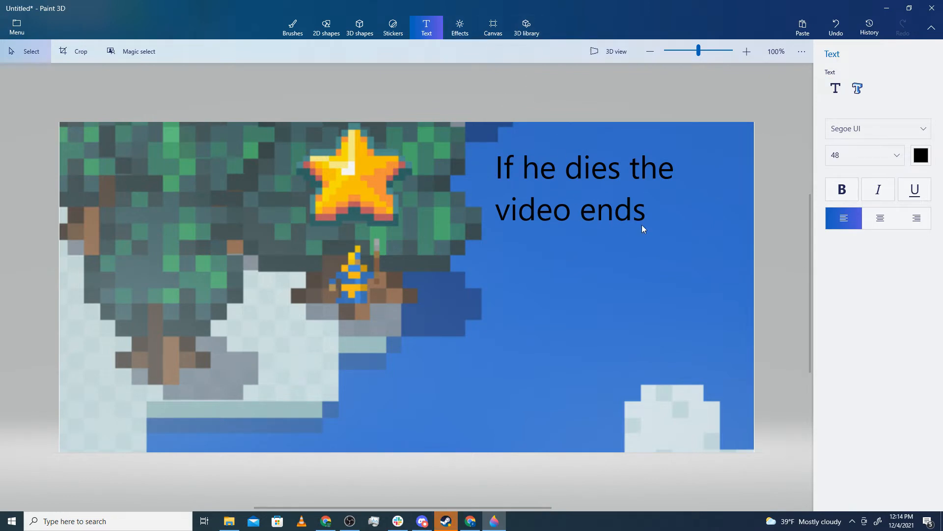
- Place a second black caption "Apyre X" just below the first one
{"action": "left_click", "coordinate": [835, 89]}
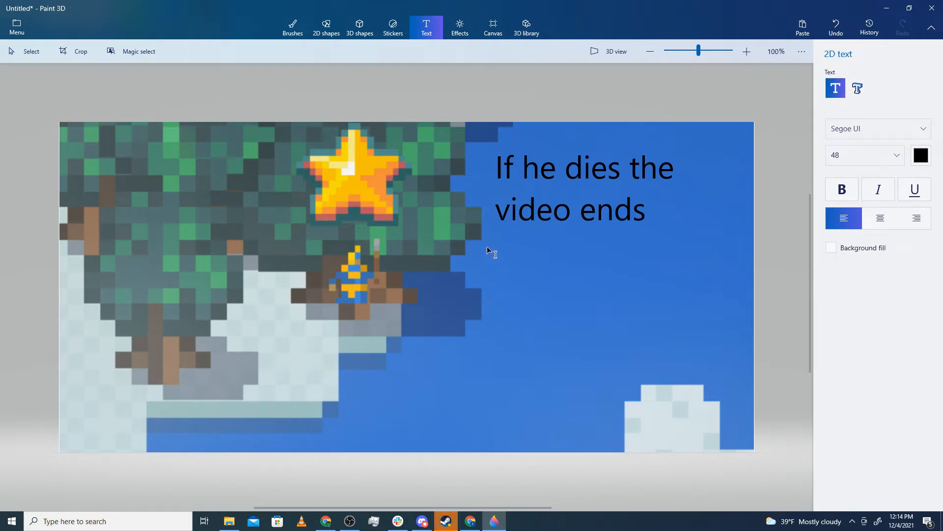
{"action": "mouse_move", "coordinate": [487, 247]}
{"action": "left_mouse_down"}
{"action": "mouse_move", "coordinate": [628, 281]}
{"action": "mouse_move", "coordinate": [686, 342]}
{"action": "mouse_move", "coordinate": [716, 328]}
{"action": "left_mouse_up"}
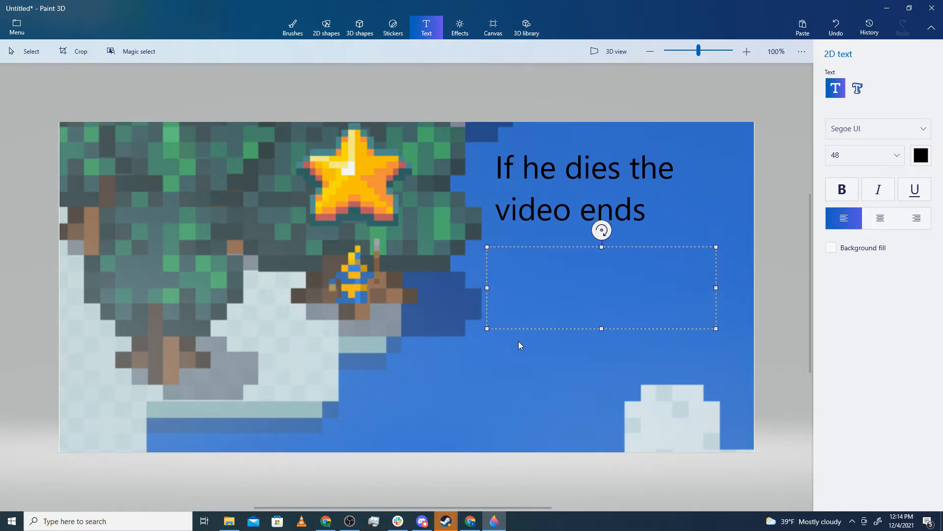
{"action": "type", "text": "Apyre X"}
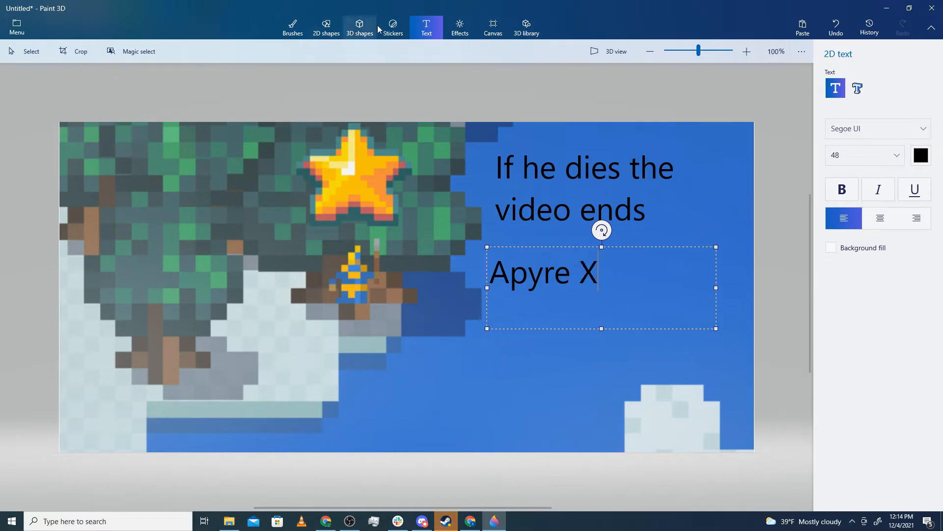
{"action": "left_click", "coordinate": [693, 232]}
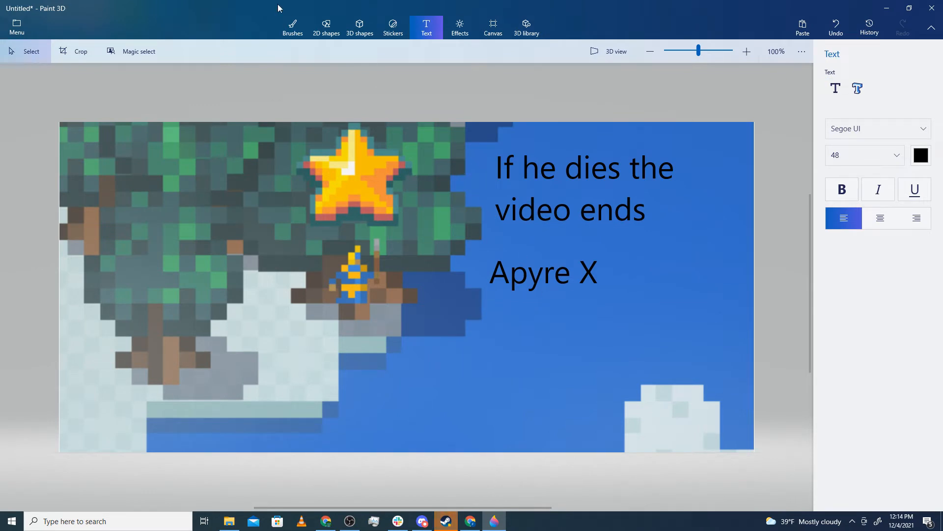
- Draw a black outlined arrow from 2D shapes beside the captions, left of the text
{"action": "left_click", "coordinate": [292, 29]}
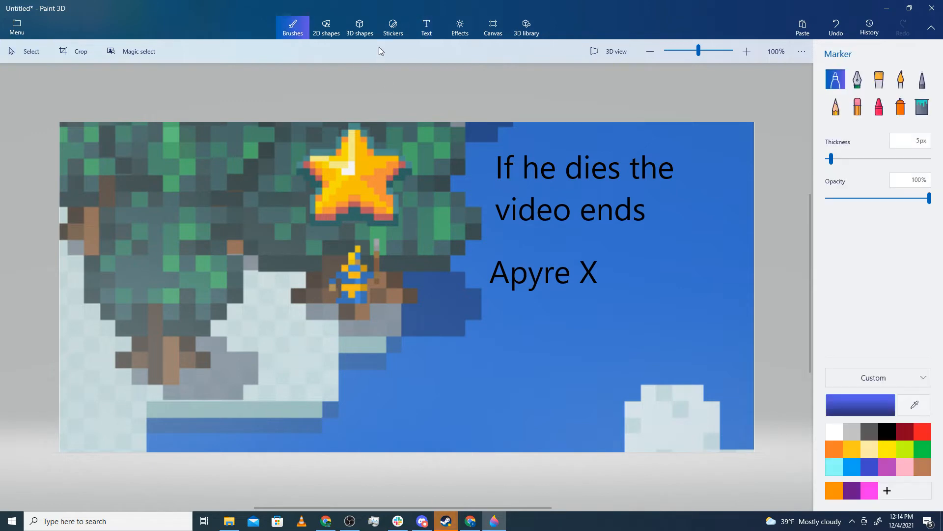
{"action": "left_click", "coordinate": [326, 28]}
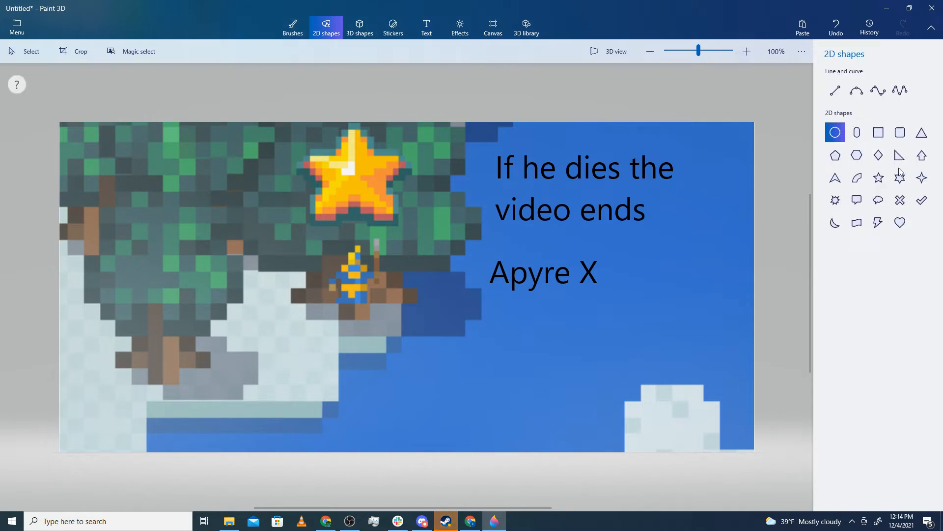
{"action": "left_click", "coordinate": [922, 155]}
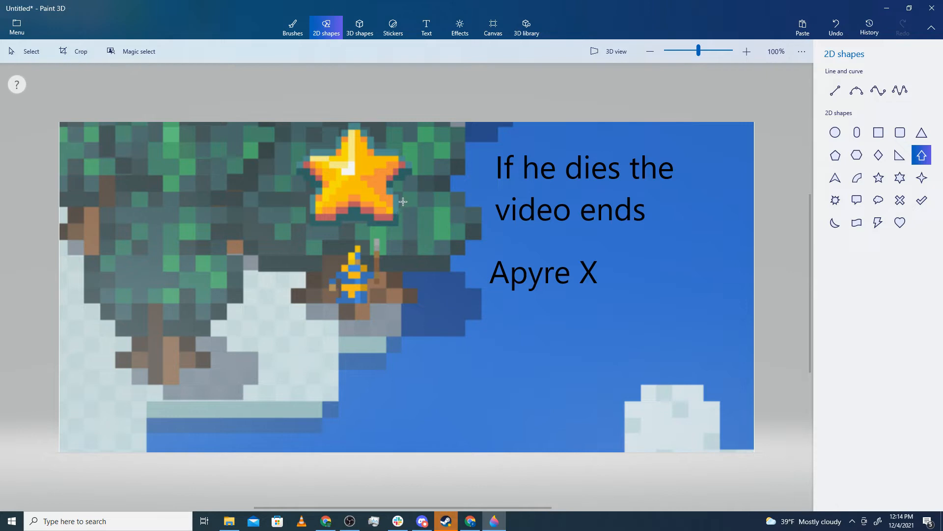
{"action": "left_click_drag", "start_coordinate": [399, 201], "coordinate": [467, 315]}
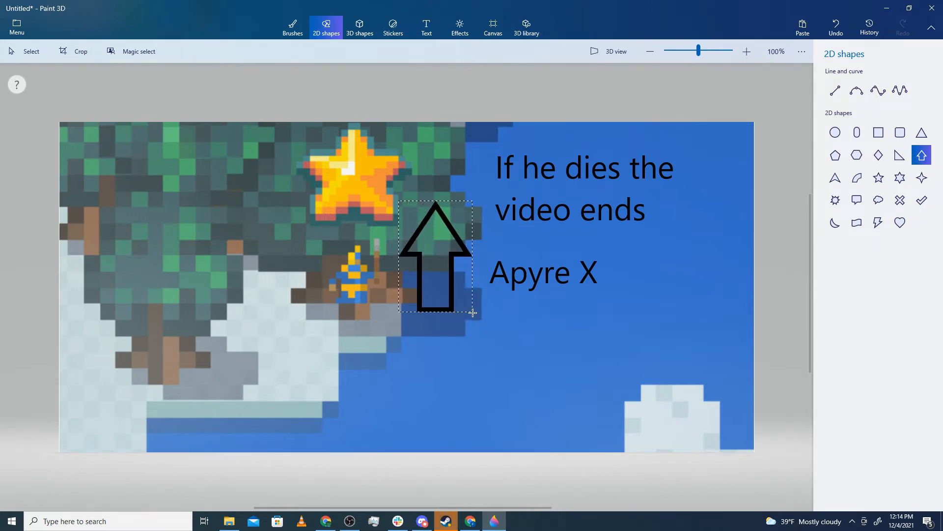
{"action": "left_click_drag", "start_coordinate": [467, 315], "coordinate": [472, 311]}
- Rotate, lower and narrow the arrow to point horizontally at the small character, then commit it
{"action": "mouse_move", "coordinate": [436, 184]}
{"action": "left_mouse_down"}
{"action": "mouse_move", "coordinate": [398, 279]}
{"action": "mouse_move", "coordinate": [363, 249]}
{"action": "left_mouse_up"}
{"action": "left_click_drag", "start_coordinate": [425, 249], "coordinate": [429, 263]}
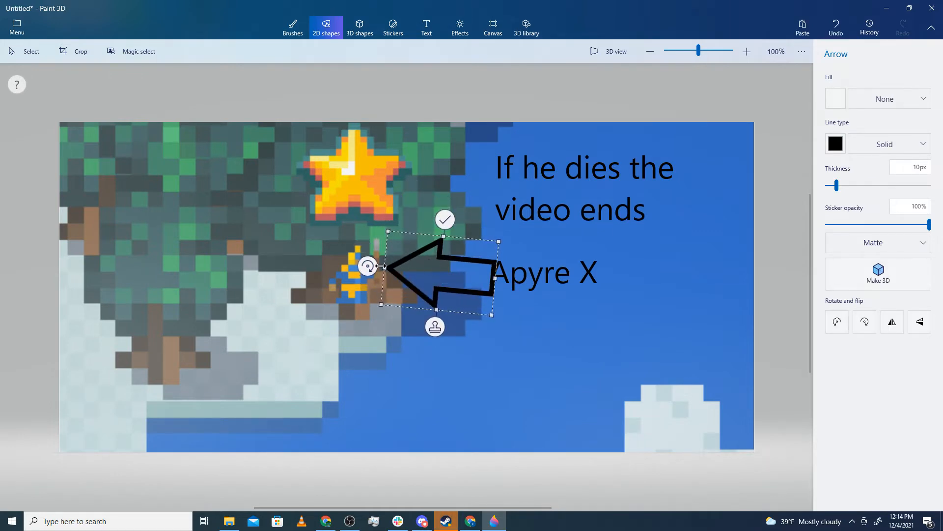
{"action": "mouse_move", "coordinate": [366, 267]}
{"action": "left_mouse_down"}
{"action": "mouse_move", "coordinate": [375, 268]}
{"action": "mouse_move", "coordinate": [369, 273]}
{"action": "left_mouse_up"}
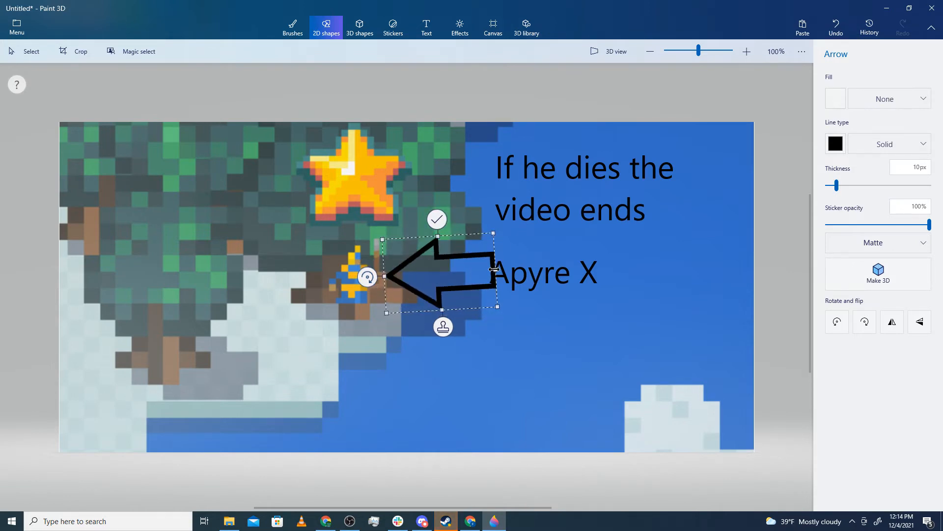
{"action": "left_click_drag", "start_coordinate": [494, 271], "coordinate": [483, 272]}
{"action": "left_click_drag", "start_coordinate": [367, 276], "coordinate": [368, 274]}
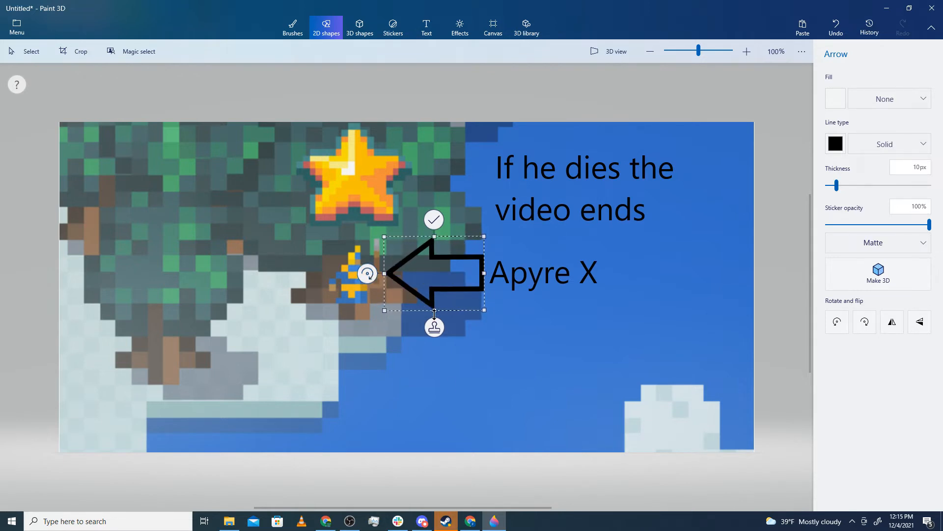
{"action": "left_click", "coordinate": [648, 405]}
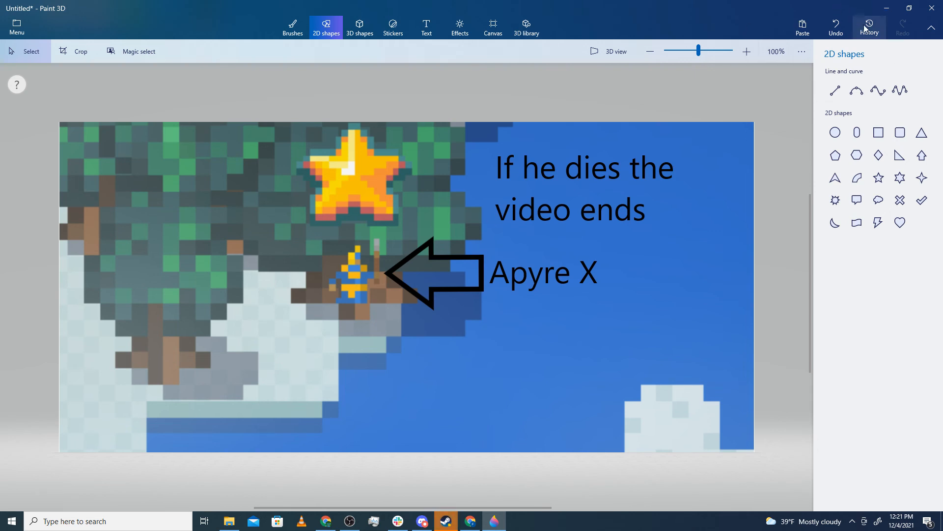
- Save the canvas as a PNG image named 'worldbox thumbnail' in Pictures
{"action": "left_click", "coordinate": [17, 27]}
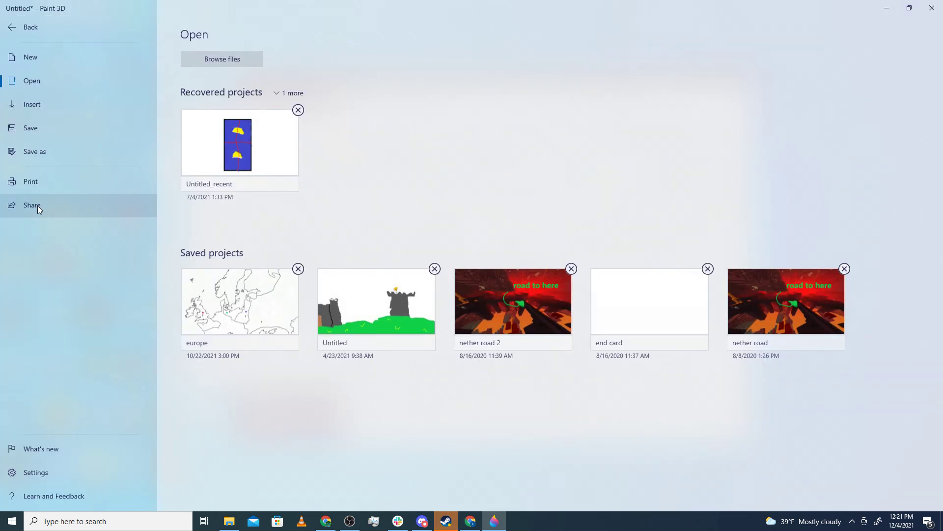
{"action": "left_click", "coordinate": [54, 158]}
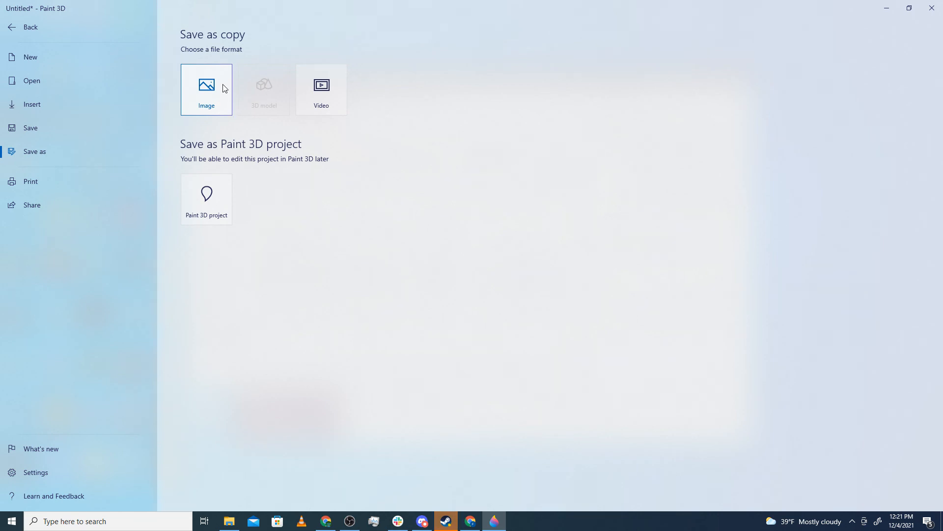
{"action": "key", "text": "Escape"}
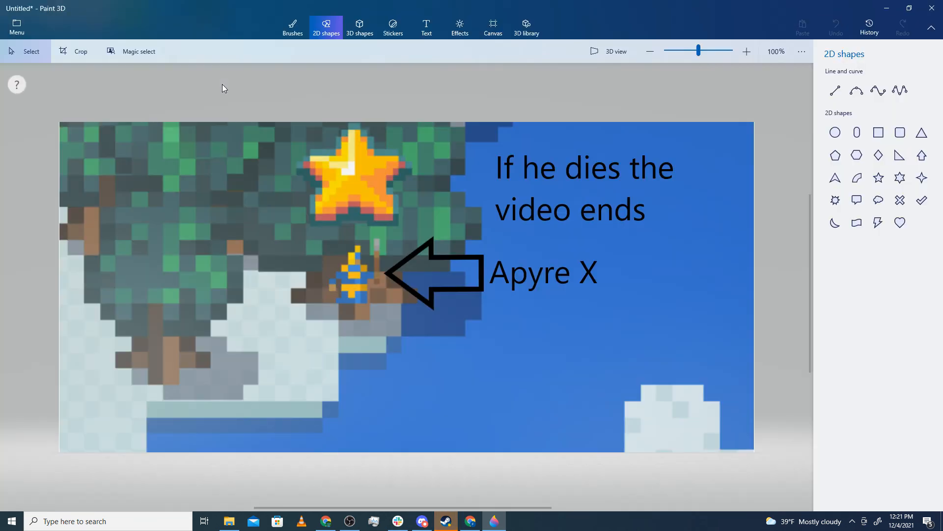
{"action": "key", "text": "ctrl+s"}
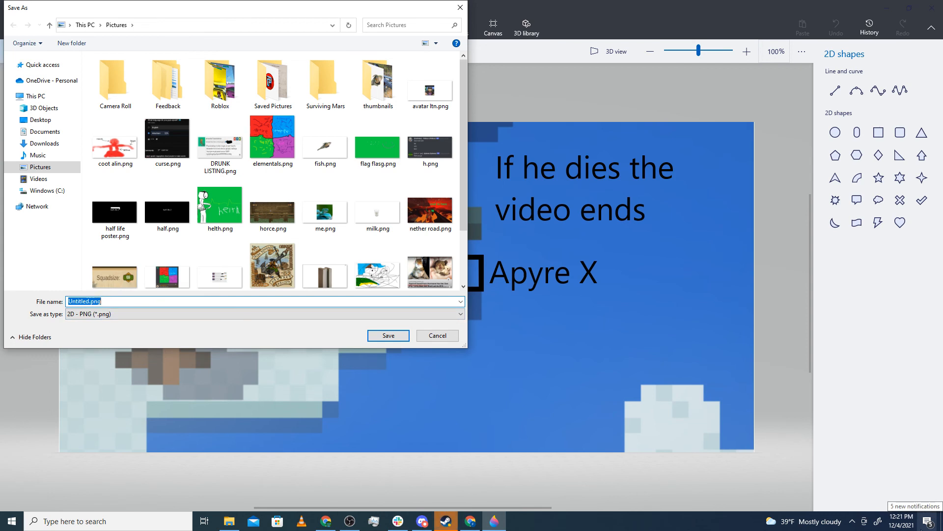
{"action": "type", "text": "worldbox thumbnail"}
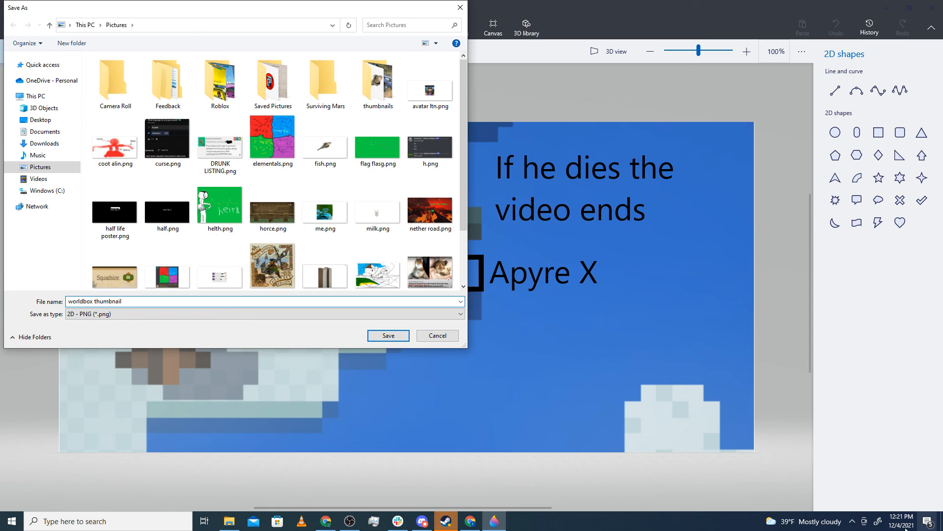
{"action": "left_click", "coordinate": [389, 337]}
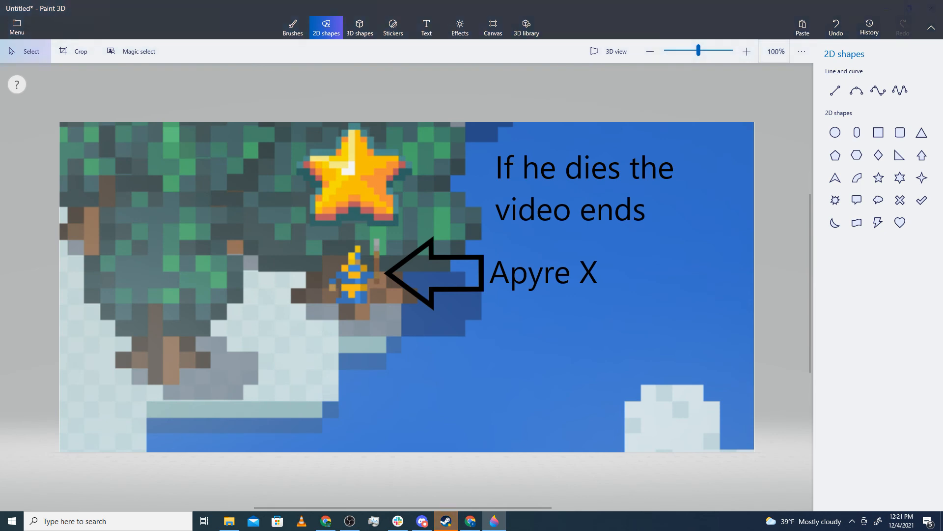
- Switch to Chrome and bring up the YouTube Studio upload details for the Worldbox video
{"action": "left_click", "coordinate": [324, 520]}
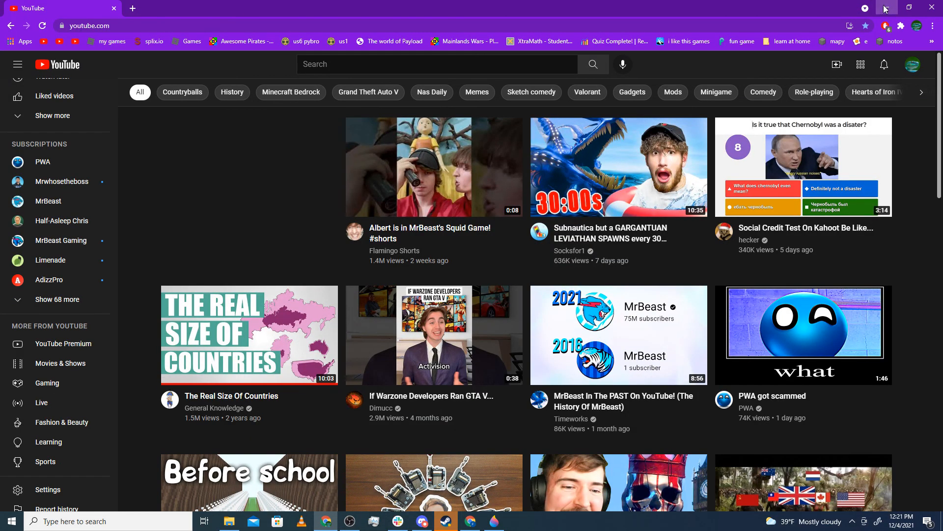
{"action": "left_click", "coordinate": [887, 7]}
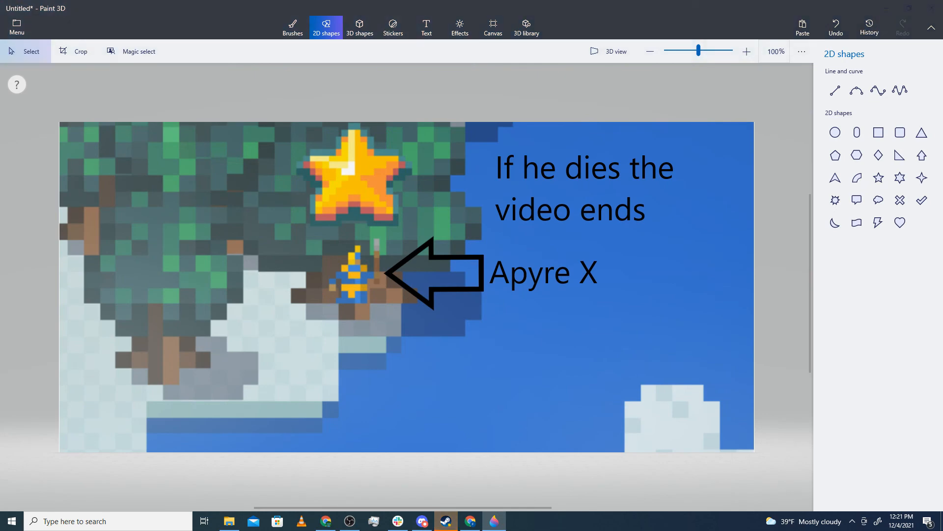
{"action": "key", "text": "alt+Tab"}
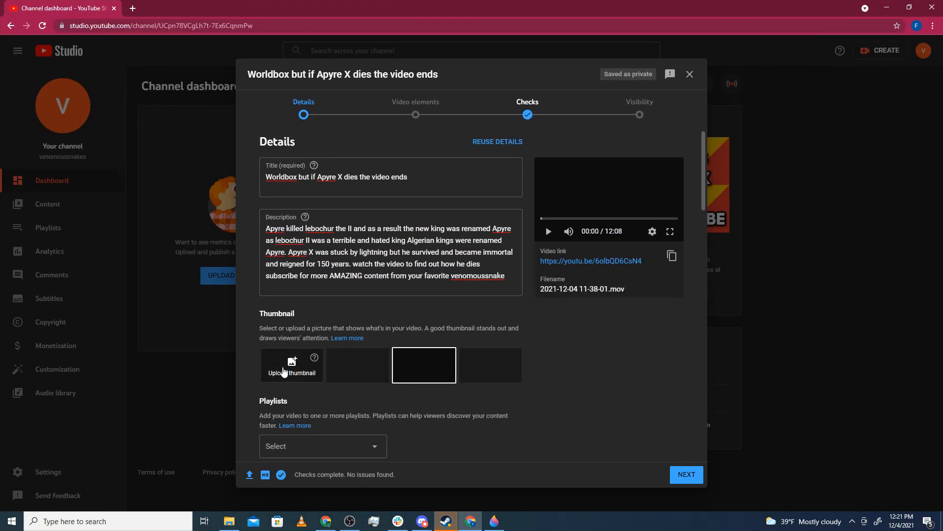
- Upload worldbox thumbnail.png from Pictures as the video's custom thumbnail
{"action": "left_click", "coordinate": [287, 369]}
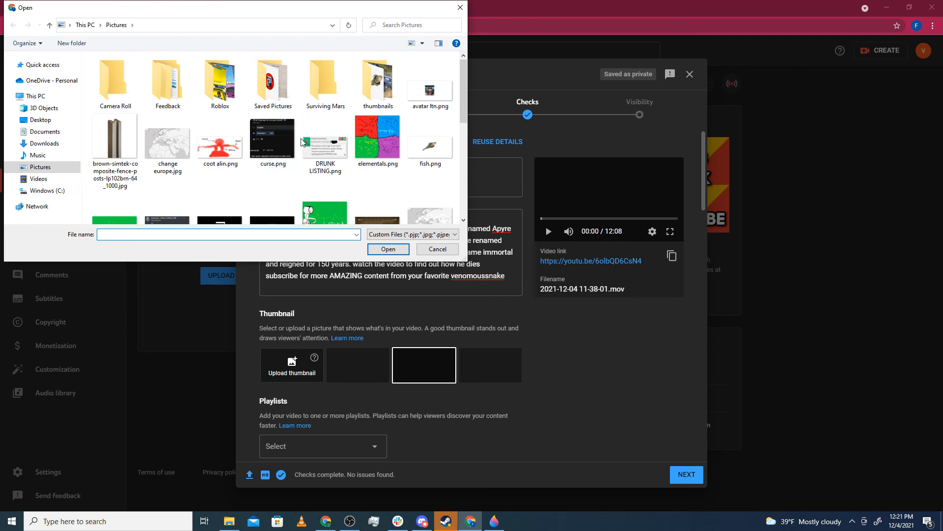
{"action": "scroll", "coordinate": [302, 142], "scroll_direction": "down", "scroll_amount": 1}
{"action": "scroll", "coordinate": [321, 125], "scroll_direction": "down", "scroll_amount": 1}
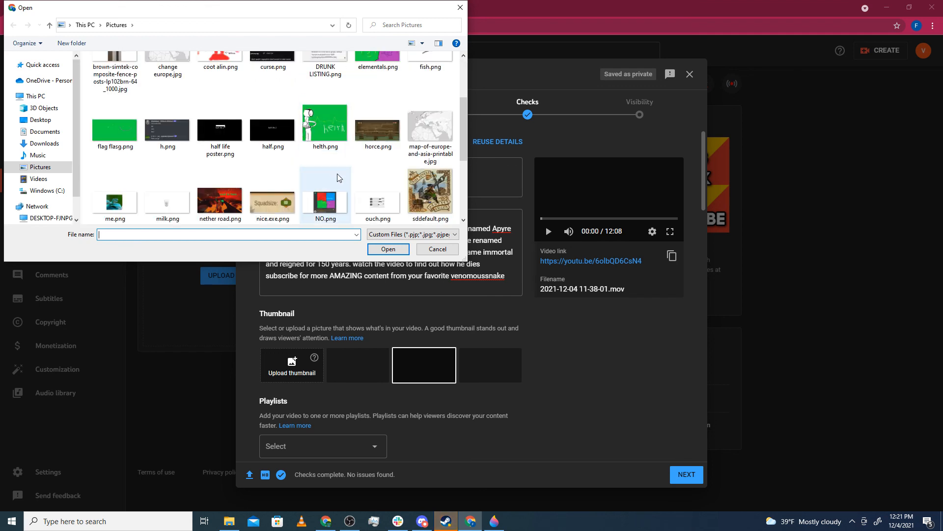
{"action": "scroll", "coordinate": [338, 175], "scroll_direction": "down", "scroll_amount": 1}
{"action": "scroll", "coordinate": [338, 177], "scroll_direction": "down", "scroll_amount": 1}
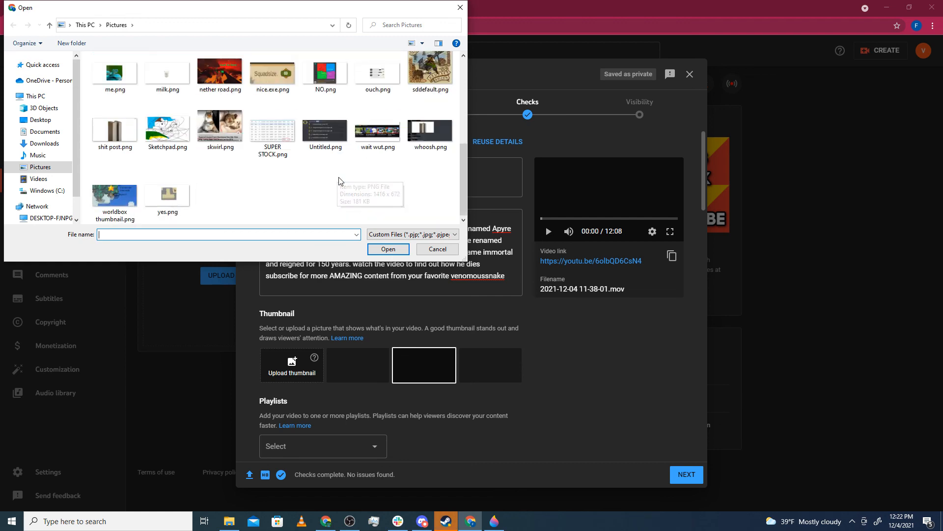
{"action": "double_click", "coordinate": [125, 182]}
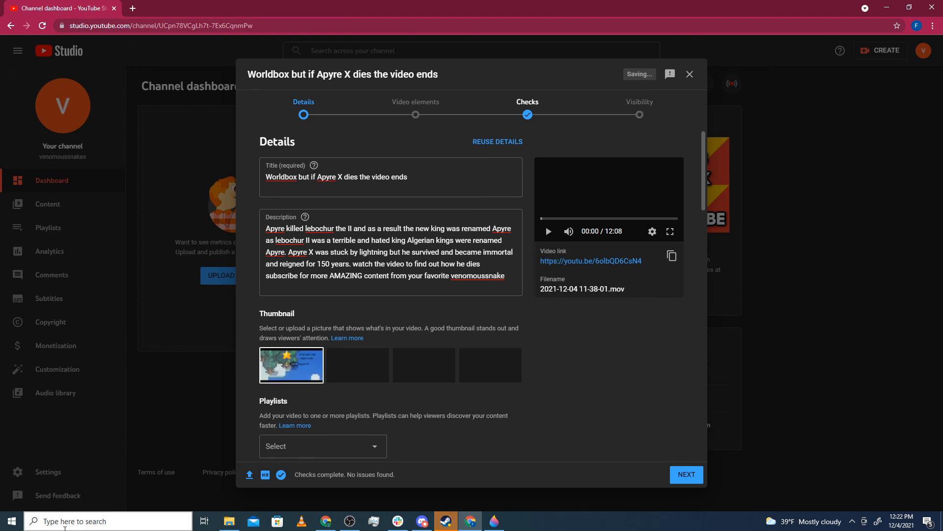
{"action": "scroll", "coordinate": [357, 379], "scroll_direction": "down", "scroll_amount": 1}
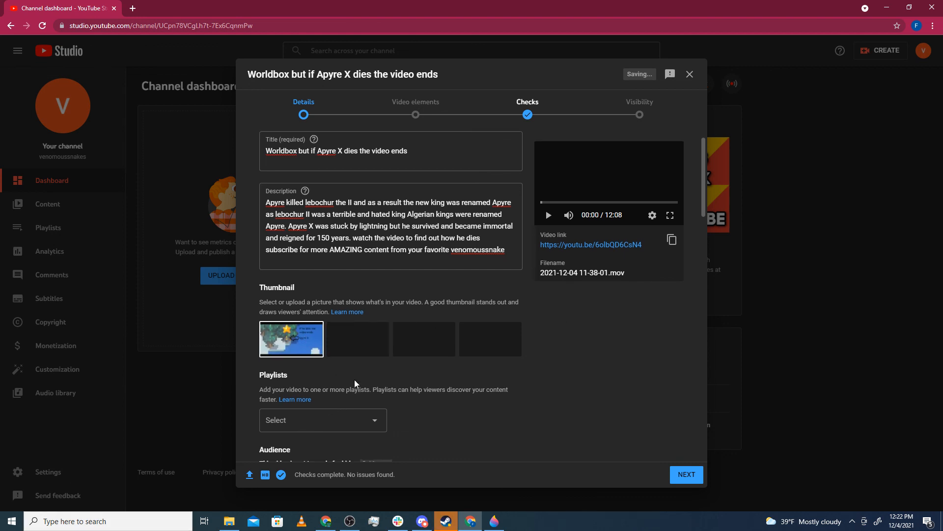
{"action": "scroll", "coordinate": [376, 371], "scroll_direction": "down", "scroll_amount": 3}
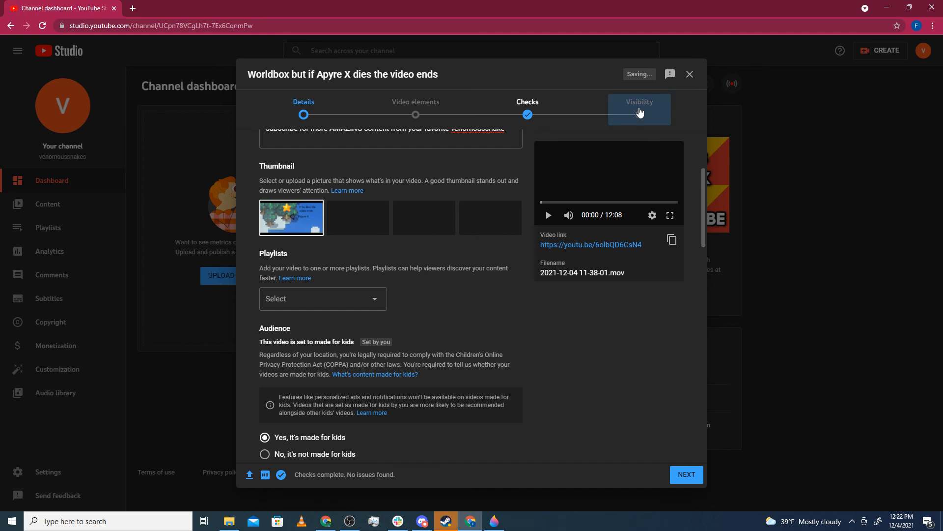